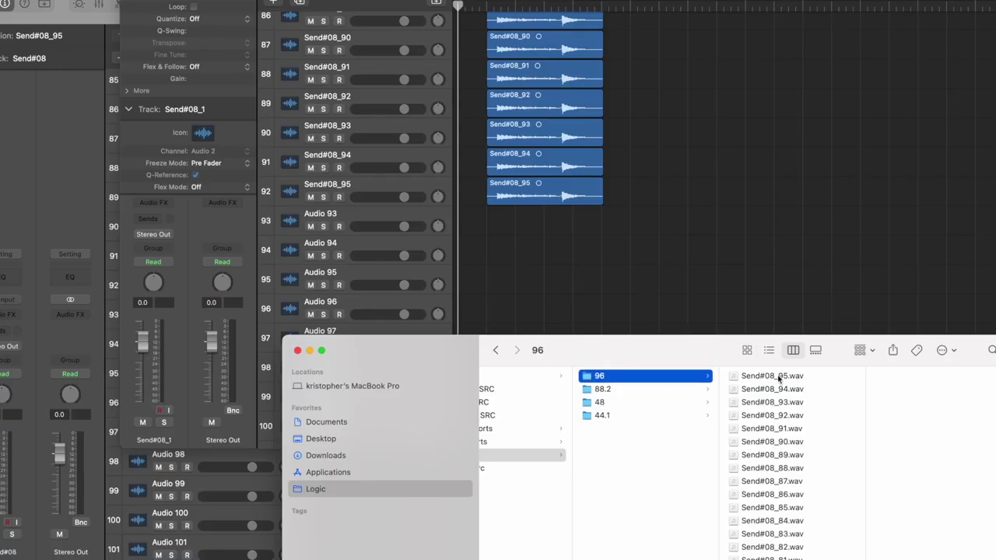
Step: Import the newest Send#08 wav onto track 93 and export it as a WAV into the 96 folder
{"action": "left_click_drag", "start_coordinate": [734, 377], "coordinate": [558, 213]}
{"action": "right_click", "coordinate": [559, 212]}
{"action": "left_click", "coordinate": [575, 218]}
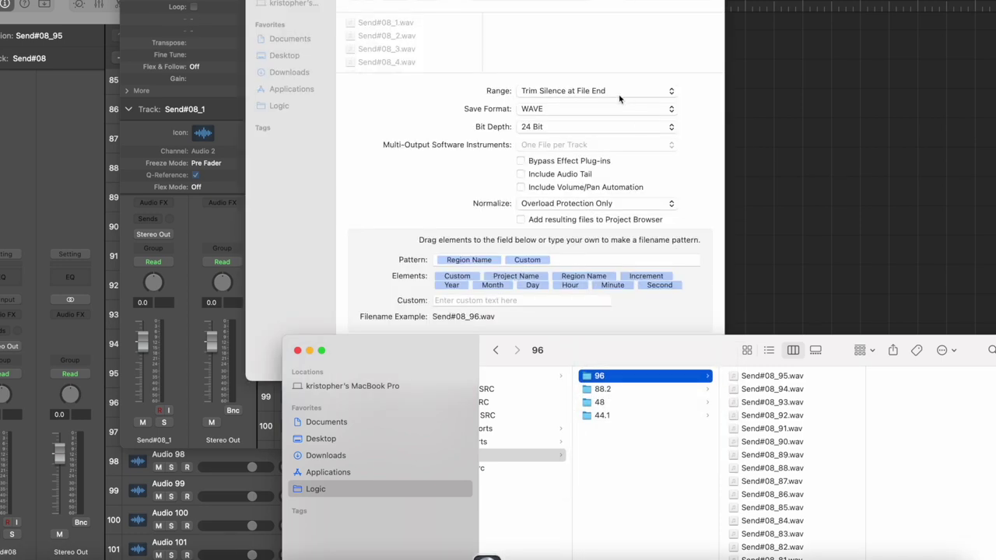
{"action": "left_click", "coordinate": [549, 178]}
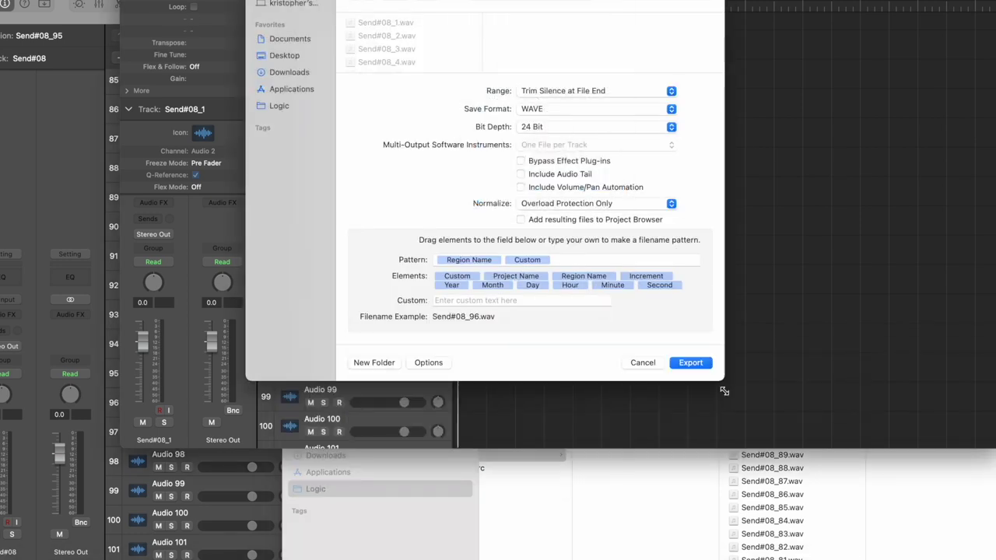
{"action": "left_click", "coordinate": [693, 362]}
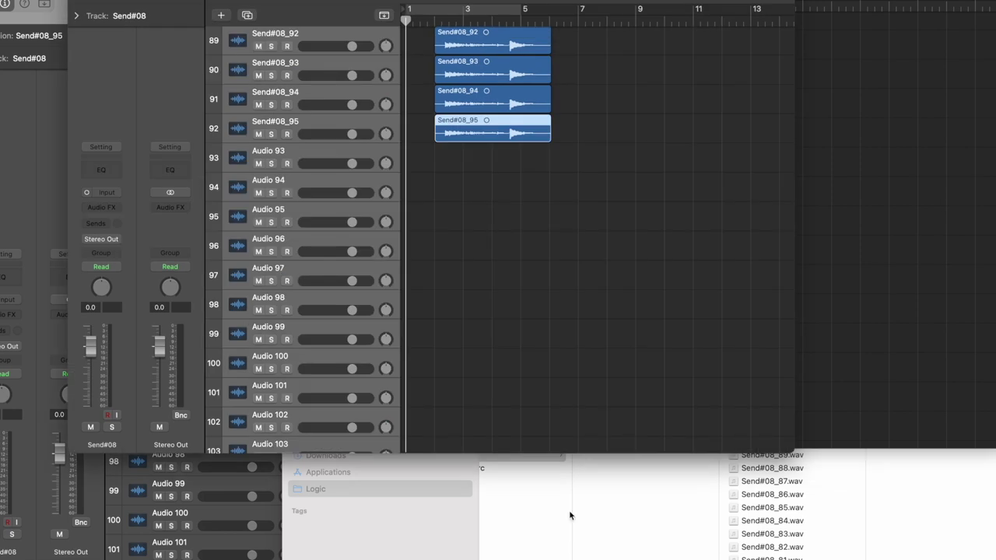
Step: Import Send#08_96.wav from the 44.1 folder onto track 93 and export it into folder 48
{"action": "left_click", "coordinate": [570, 516]}
{"action": "left_click", "coordinate": [605, 416]}
{"action": "left_click_drag", "start_coordinate": [734, 379], "coordinate": [438, 155]}
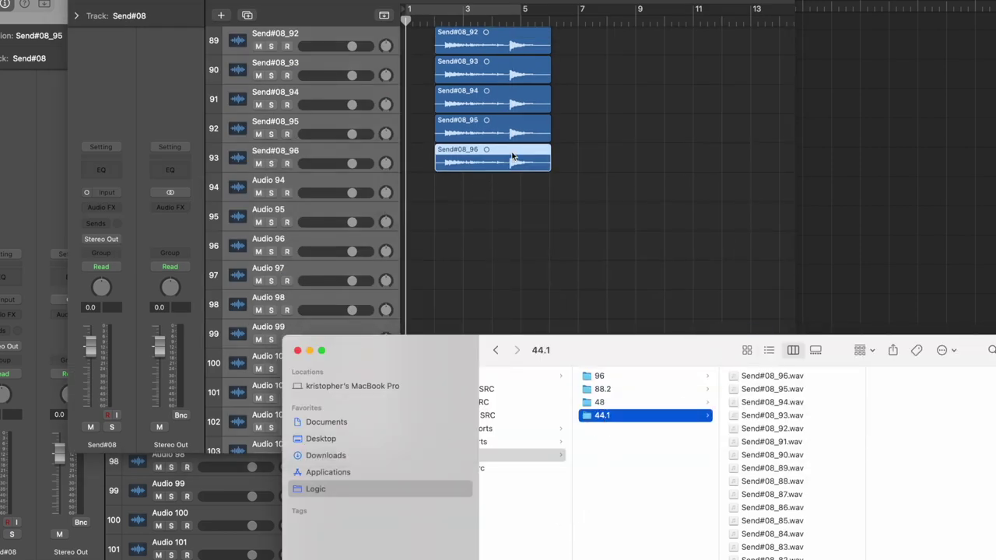
{"action": "right_click", "coordinate": [513, 157]}
{"action": "left_click", "coordinate": [537, 157]}
{"action": "left_click", "coordinate": [589, 2]}
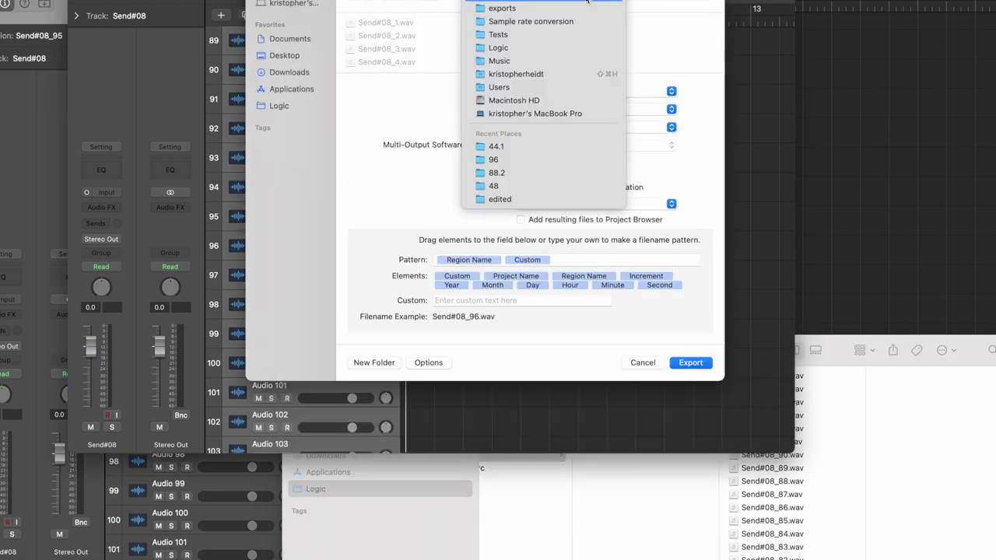
{"action": "left_click", "coordinate": [556, 186]}
{"action": "left_click", "coordinate": [690, 363]}
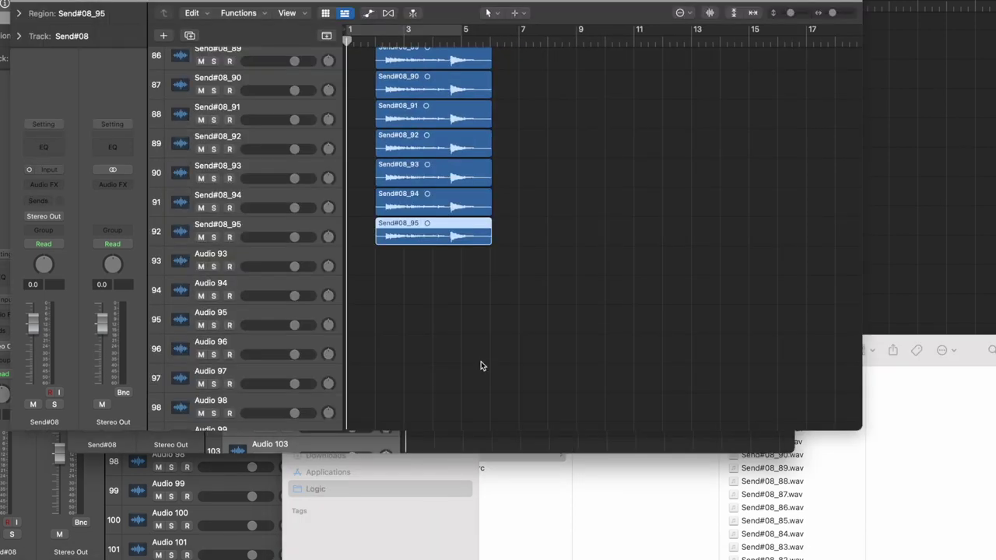
Step: Import the wav from folder 48 onto track 93 and export it back into folder 48
{"action": "left_click", "coordinate": [595, 487]}
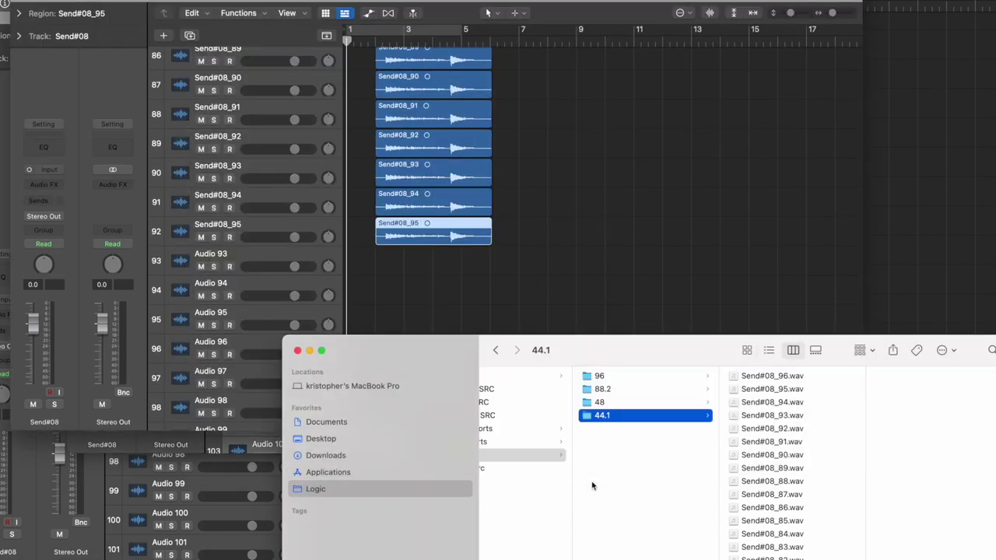
{"action": "left_click", "coordinate": [601, 402]}
{"action": "left_click_drag", "start_coordinate": [725, 382], "coordinate": [372, 258]}
{"action": "right_click", "coordinate": [465, 262]}
{"action": "left_click", "coordinate": [476, 260]}
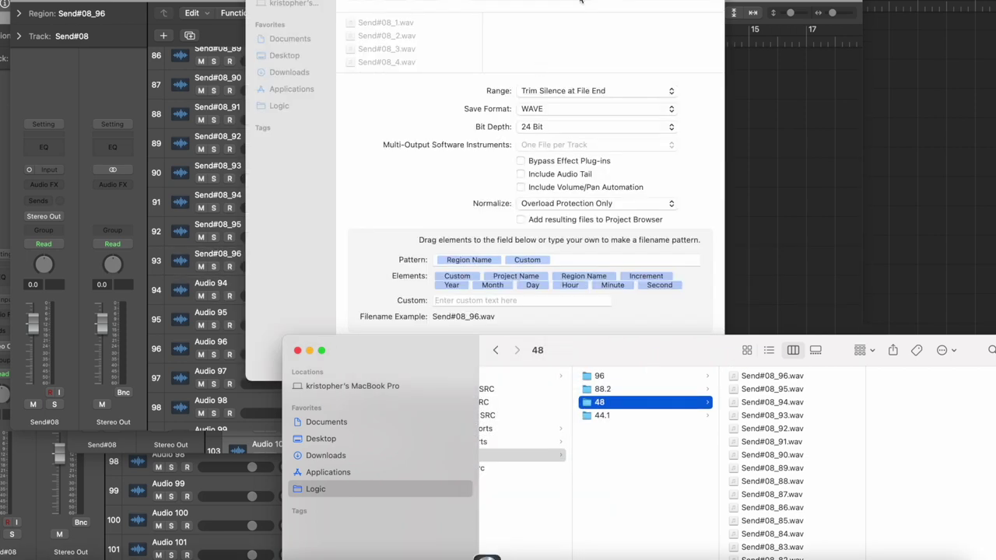
{"action": "left_click", "coordinate": [580, 2]}
{"action": "left_click", "coordinate": [511, 168]}
{"action": "left_click", "coordinate": [689, 363]}
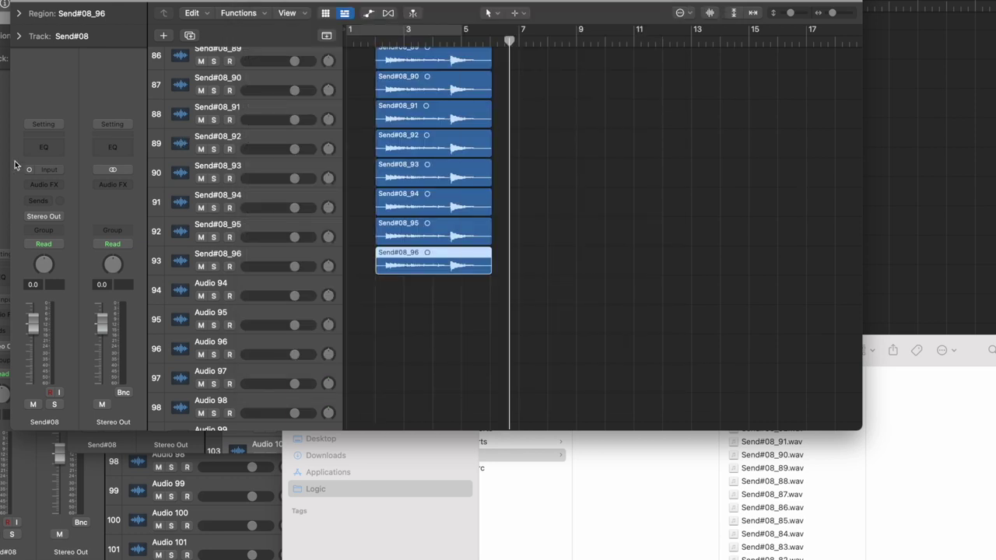
Step: Import Send#08_96.wav from the 88.2 folder onto track 93
{"action": "left_click", "coordinate": [963, 458]}
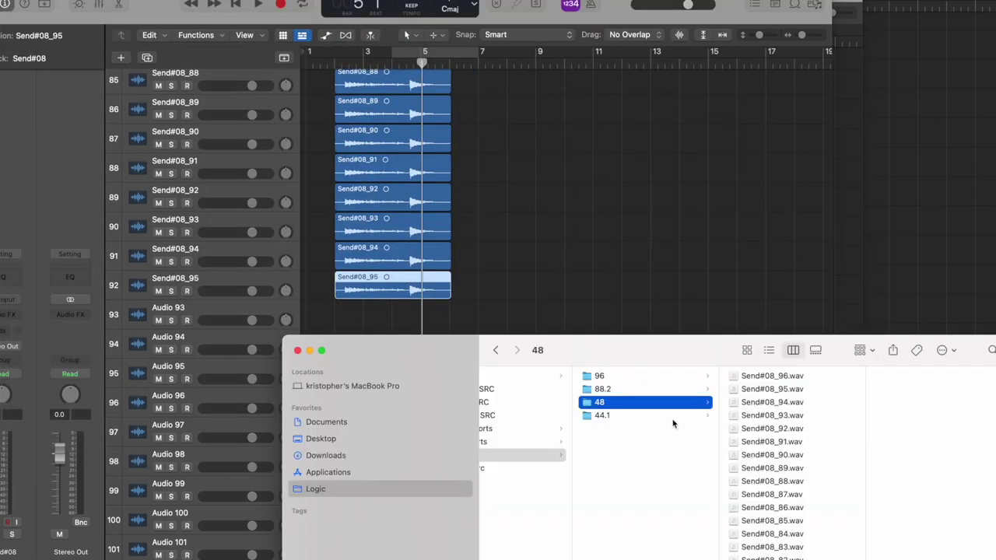
{"action": "left_click", "coordinate": [607, 389]}
{"action": "left_click_drag", "start_coordinate": [731, 376], "coordinate": [334, 329]}
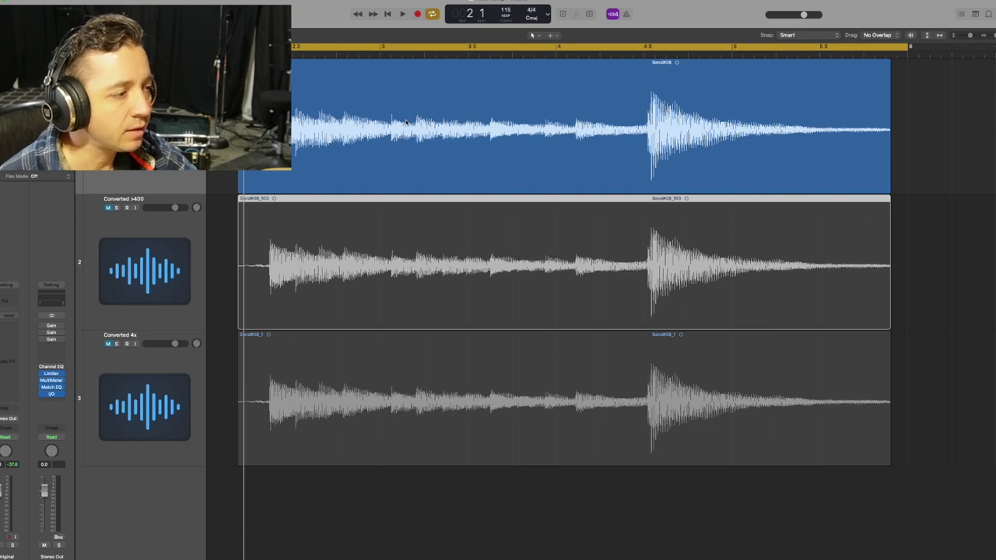
{"action": "key", "text": "space"}
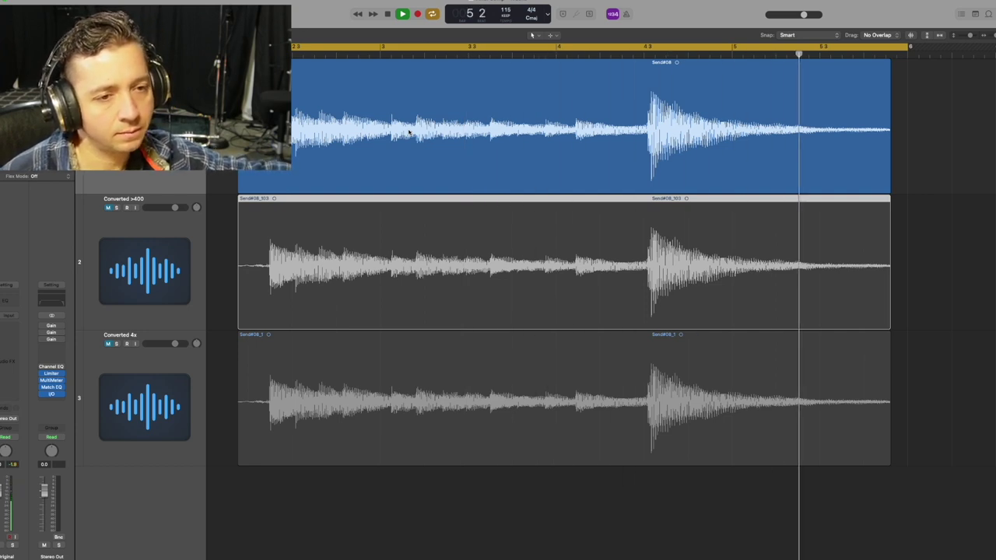
{"action": "key", "text": "space"}
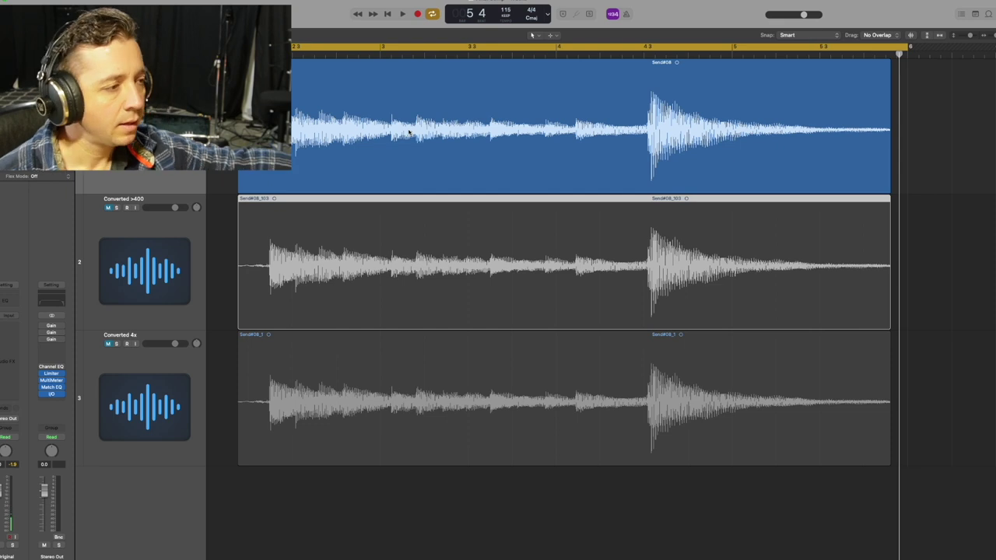
{"action": "left_click", "coordinate": [479, 413]}
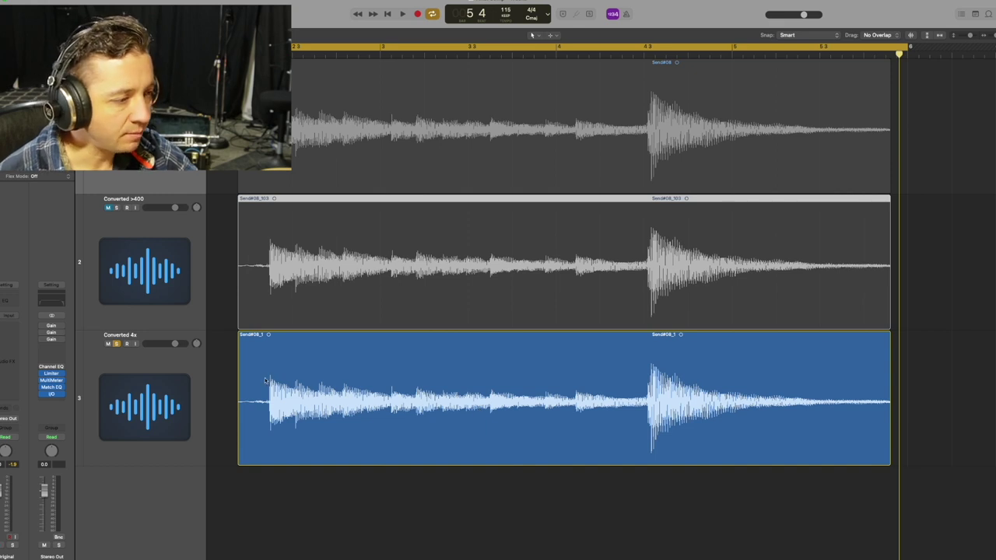
{"action": "key", "text": "space"}
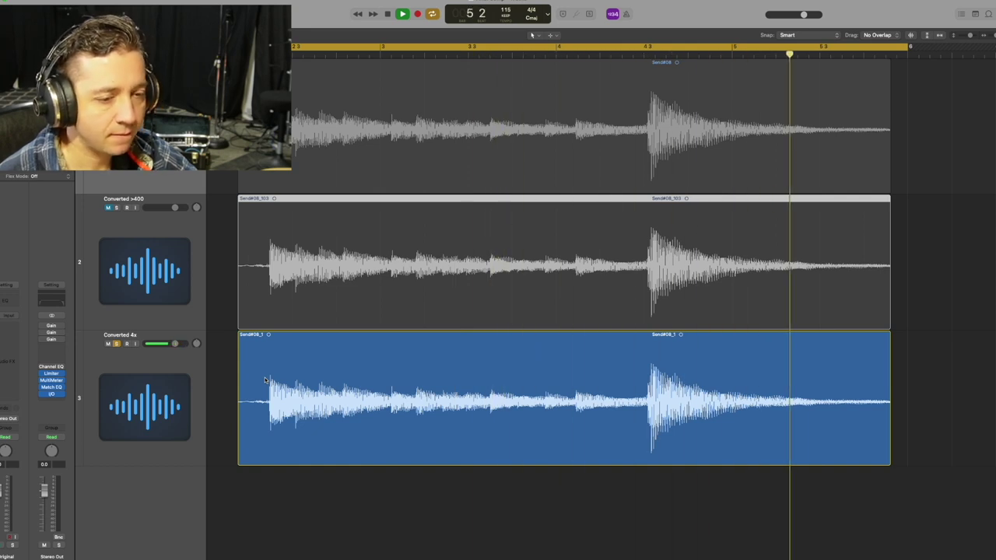
{"action": "key", "text": "space"}
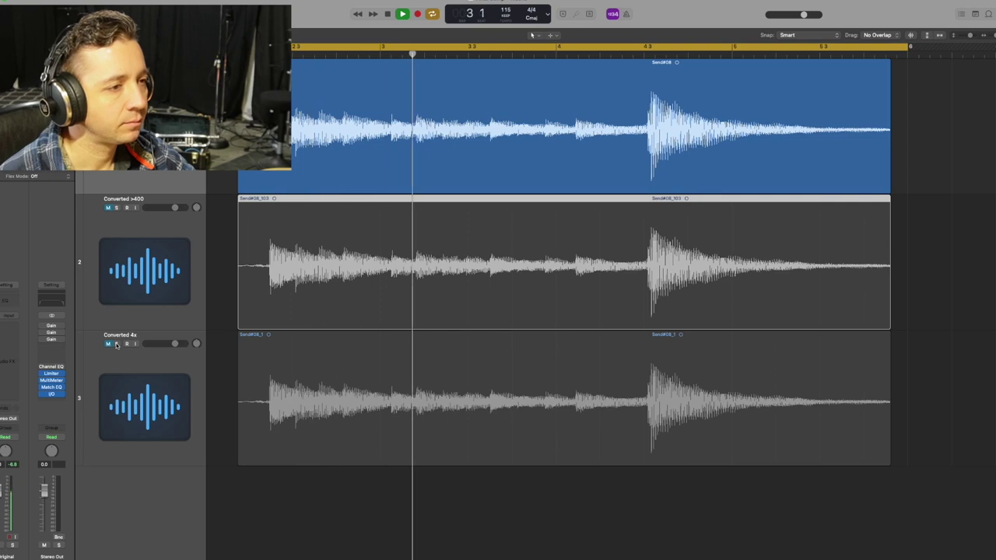
Step: Solo the Converted >400 track for the comparison, then stop playback
{"action": "left_click", "coordinate": [117, 208]}
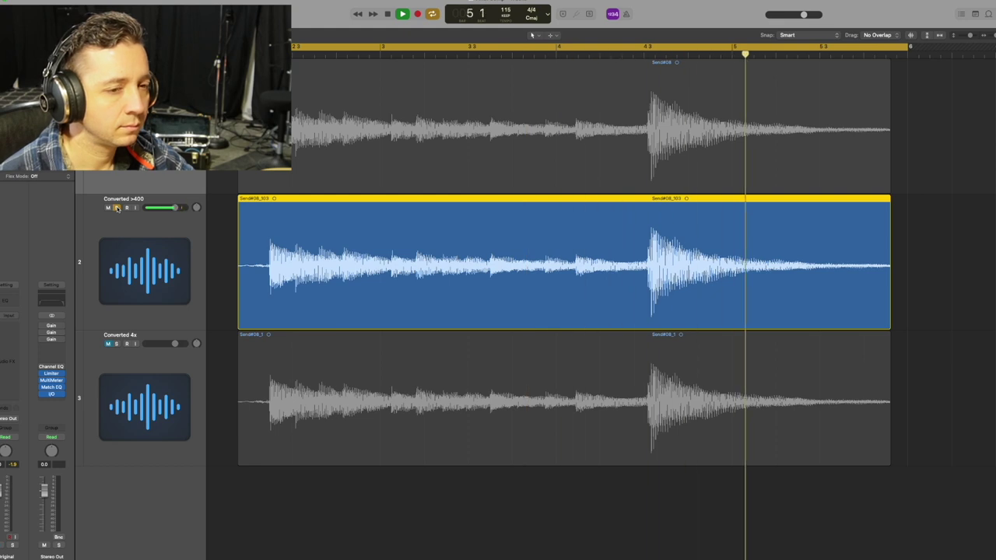
{"action": "key", "text": "space"}
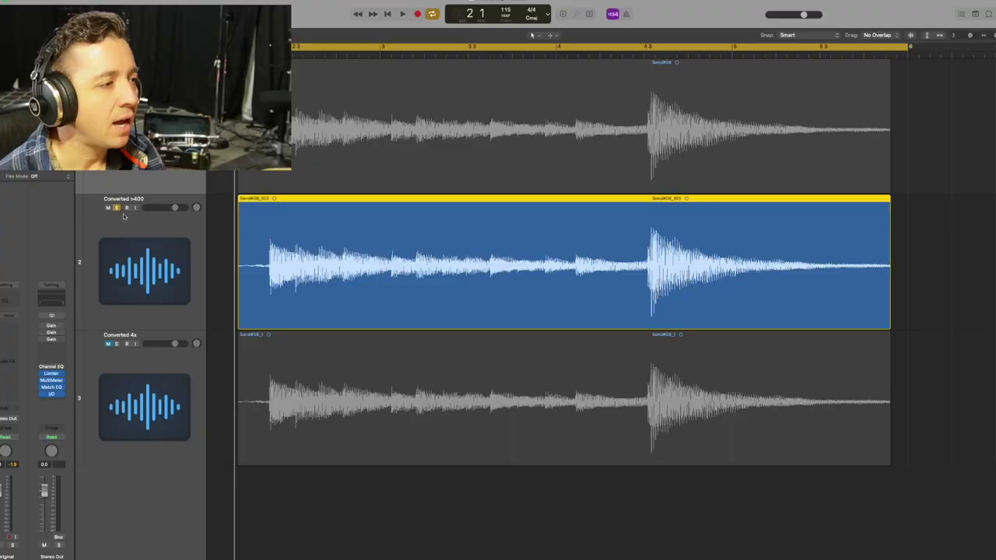
{"action": "left_click", "coordinate": [123, 217]}
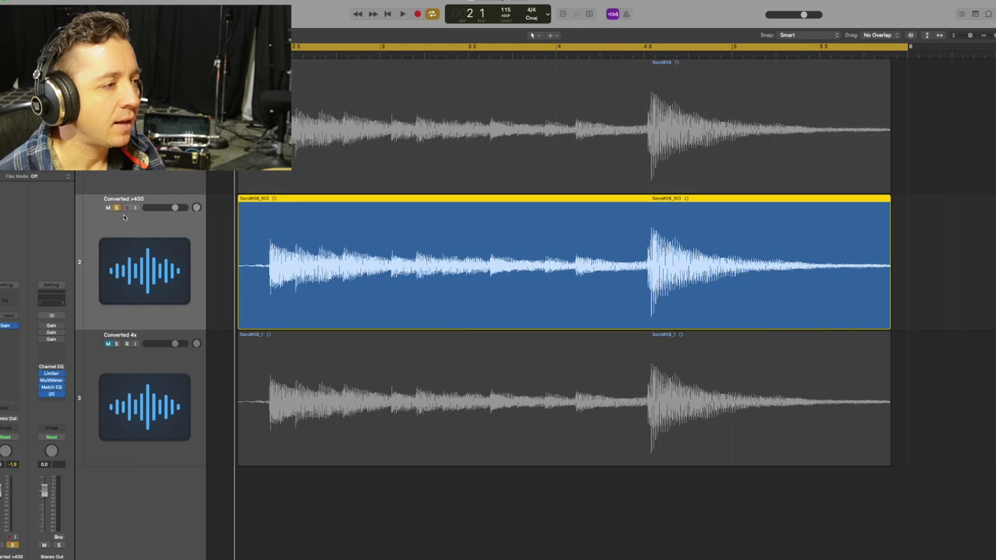
{"action": "left_click", "coordinate": [7, 326]}
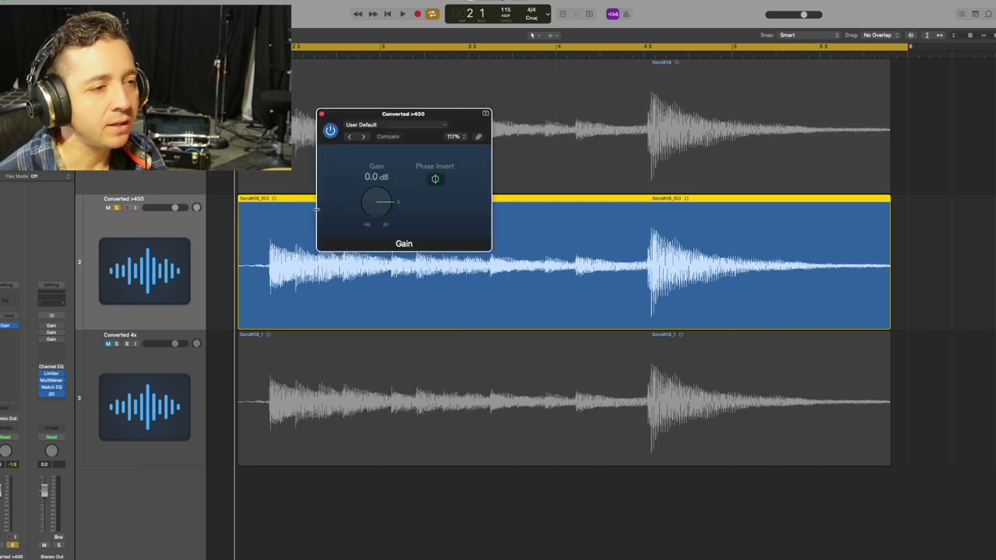
{"action": "left_click", "coordinate": [320, 115]}
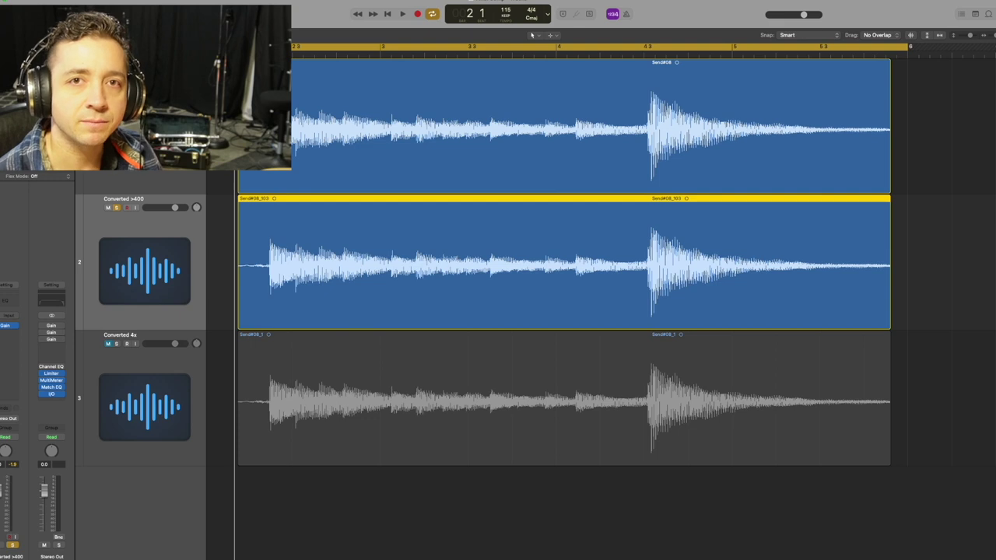
{"action": "key", "text": "space"}
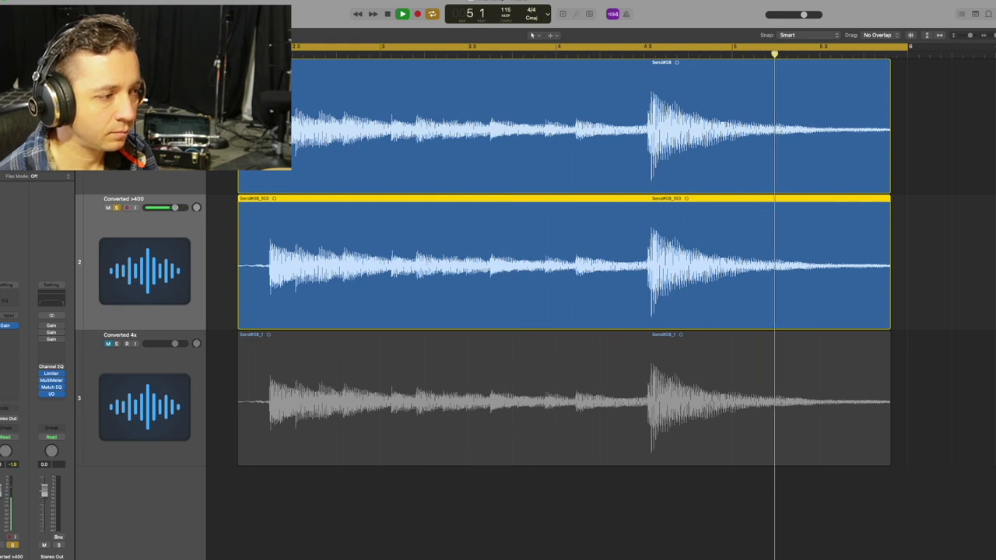
{"action": "key", "text": "space"}
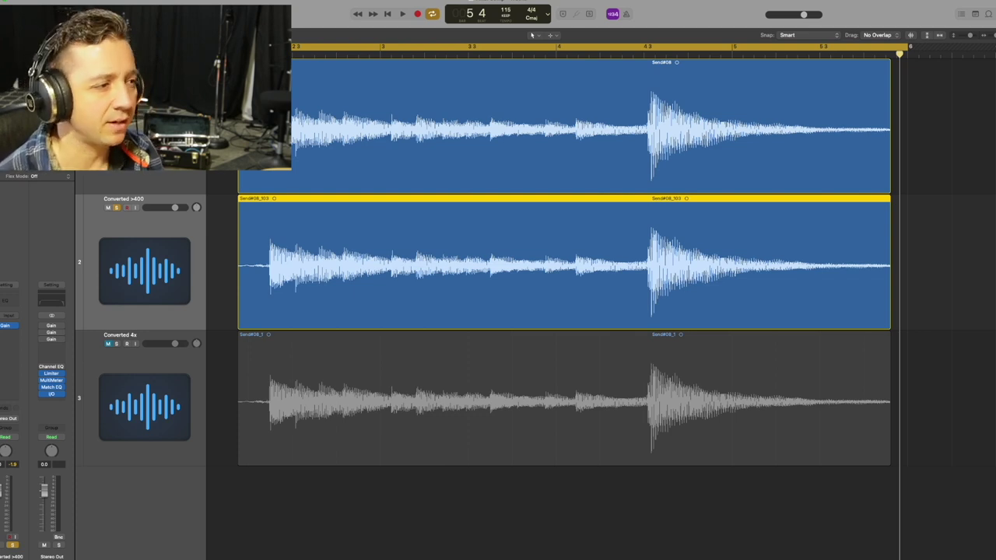
Step: Boost the Stereo Out Gain plug-in to +24 dB and play the soloed Converted >400 track twice
{"action": "left_click", "coordinate": [51, 329]}
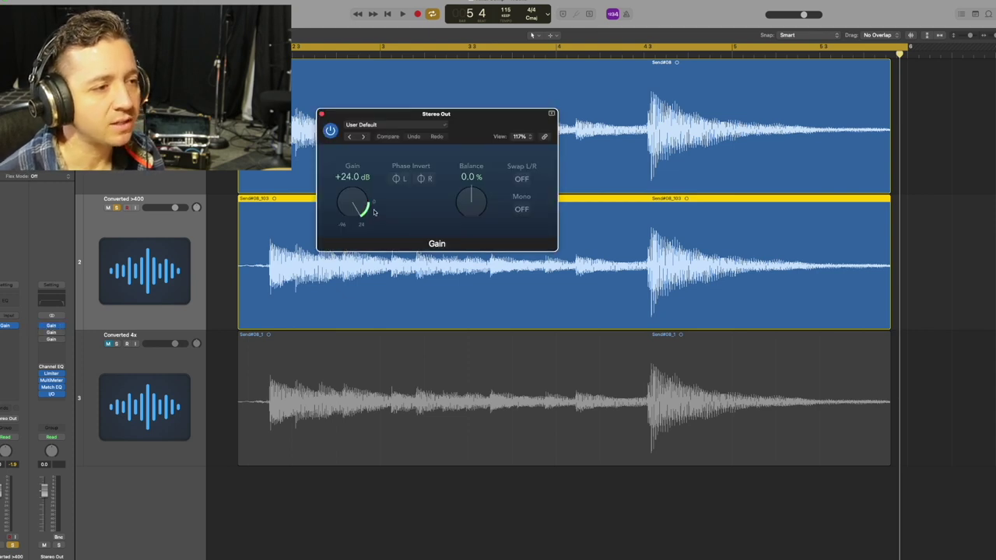
{"action": "left_click", "coordinate": [322, 114]}
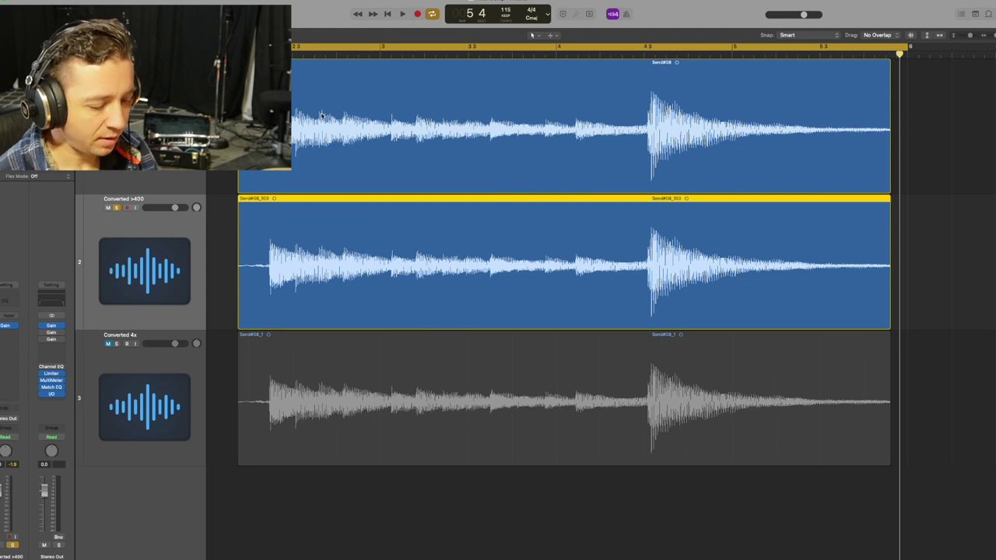
{"action": "key", "text": "space"}
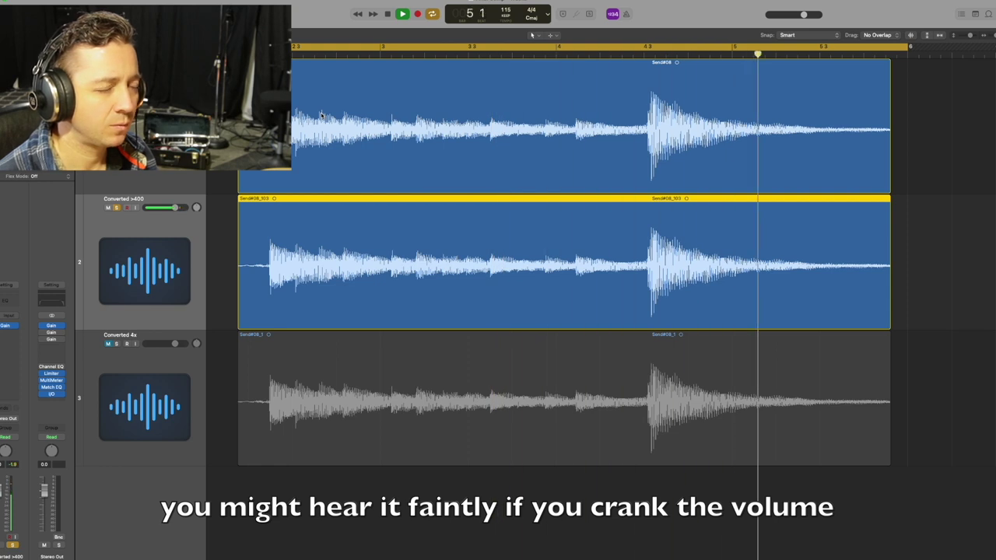
{"action": "key", "text": "space"}
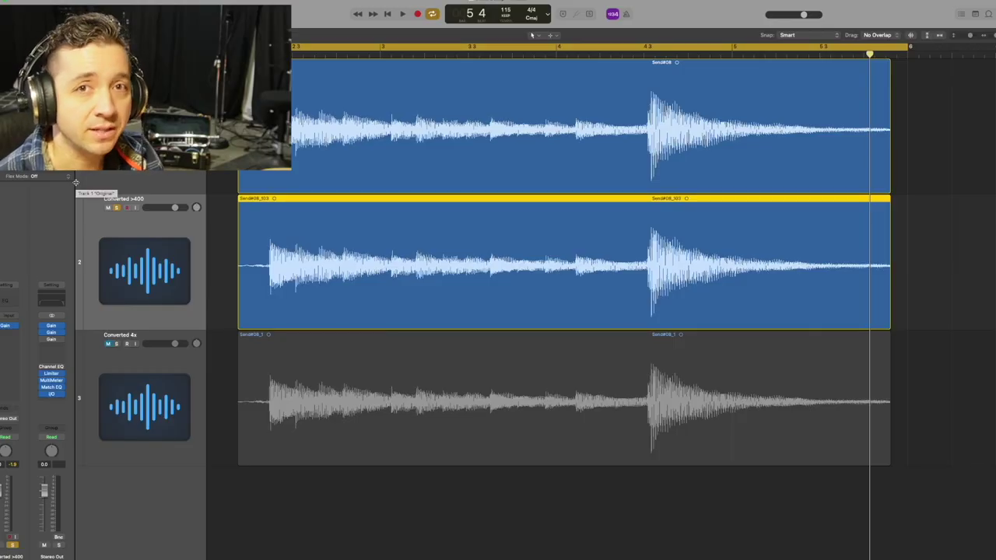
{"action": "key", "text": "space"}
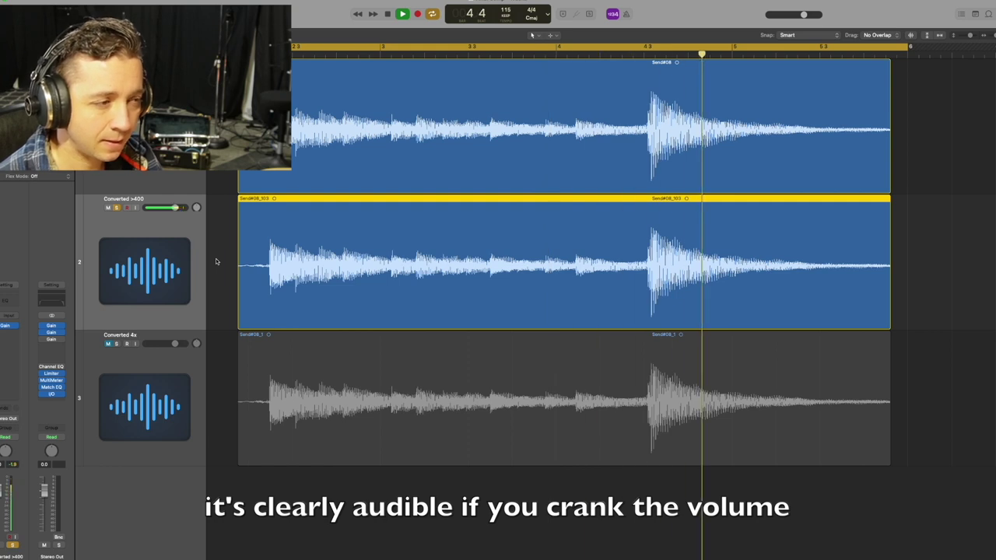
{"action": "key", "text": "space"}
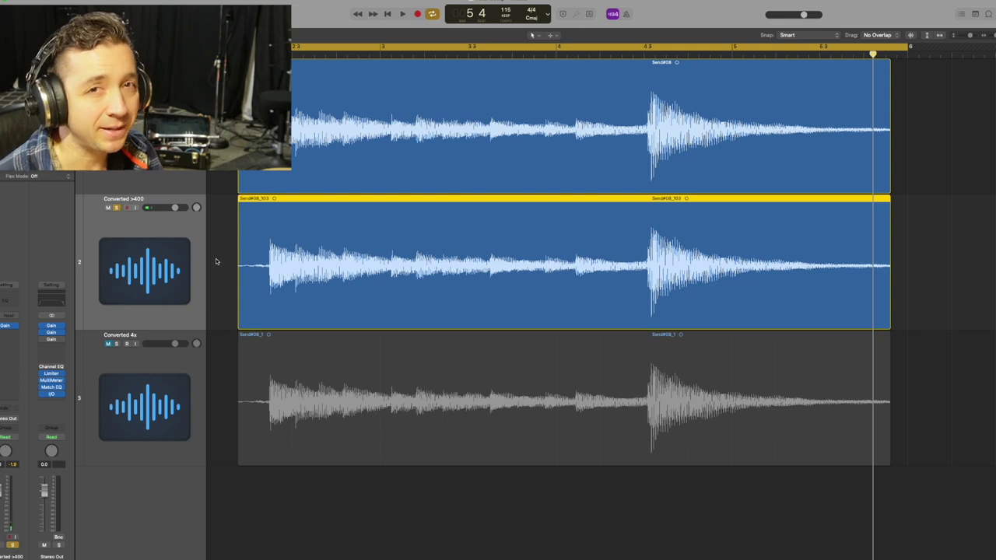